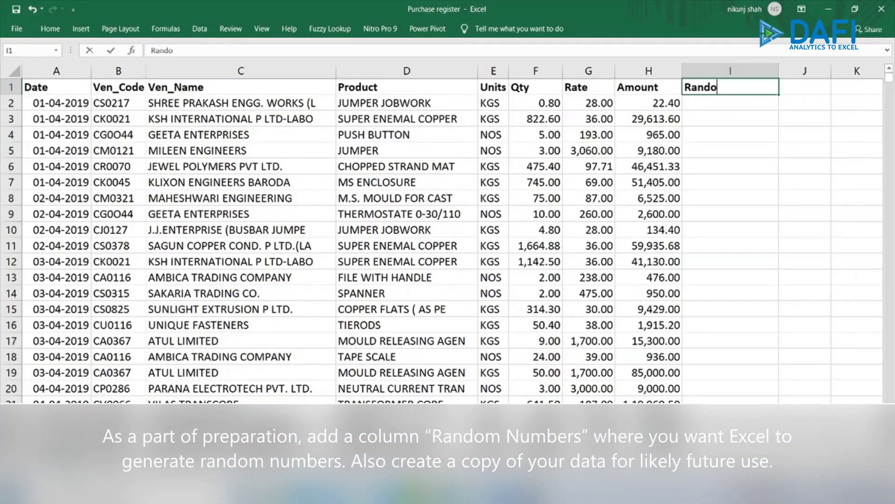
- Complete the I1 heading 'Random Numbers' and copy Sheet1 to the end of the workbook
{"action": "type", "text": "Numbers"}
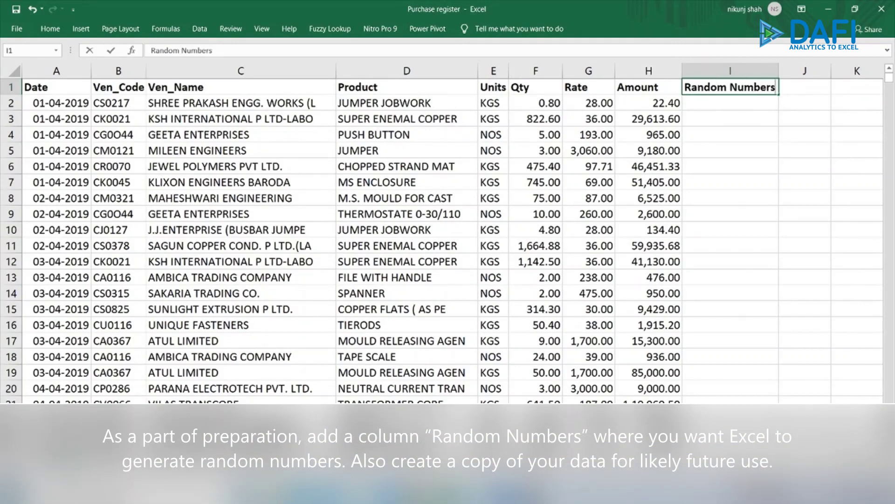
{"action": "key", "text": "Return"}
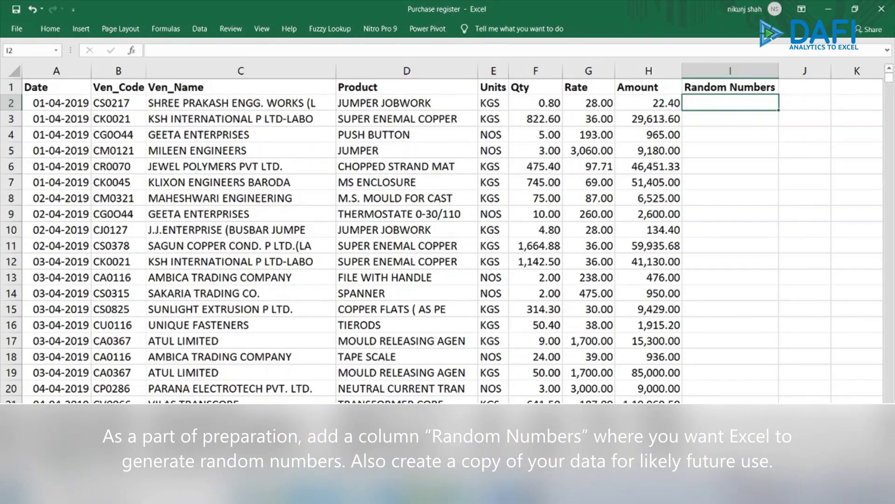
{"action": "right_click", "coordinate": [70, 470]}
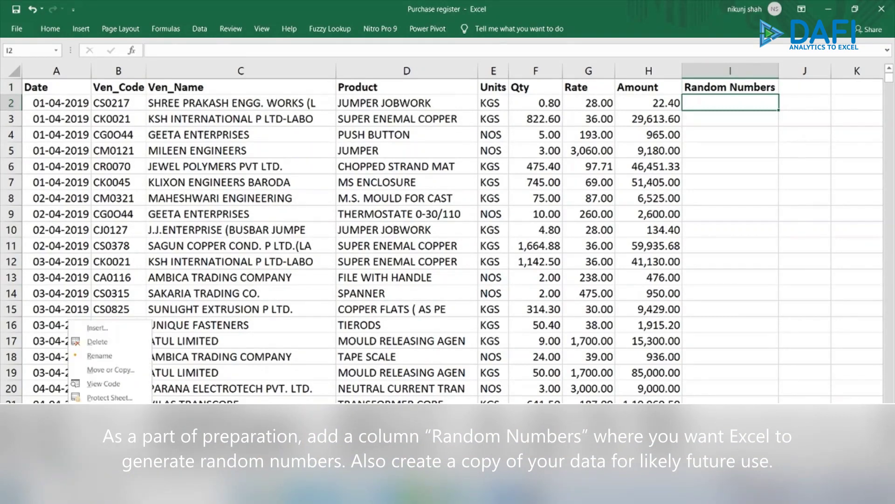
{"action": "left_click", "coordinate": [128, 372]}
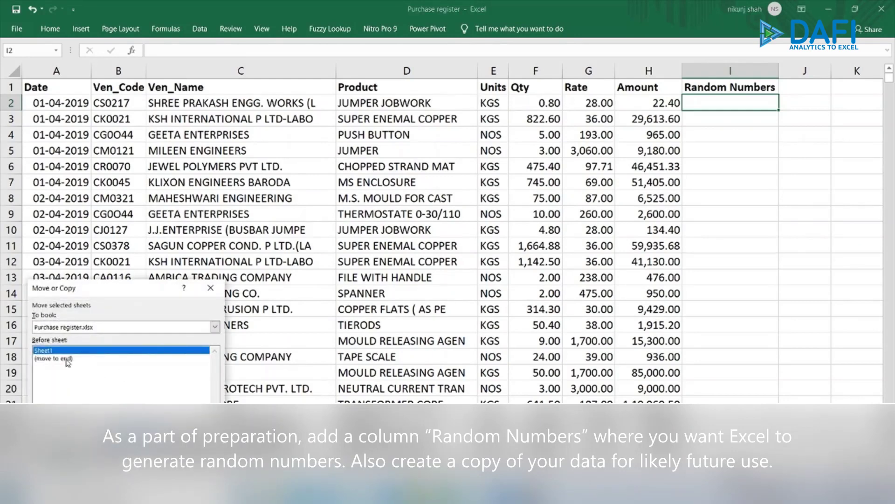
{"action": "left_click", "coordinate": [68, 359]}
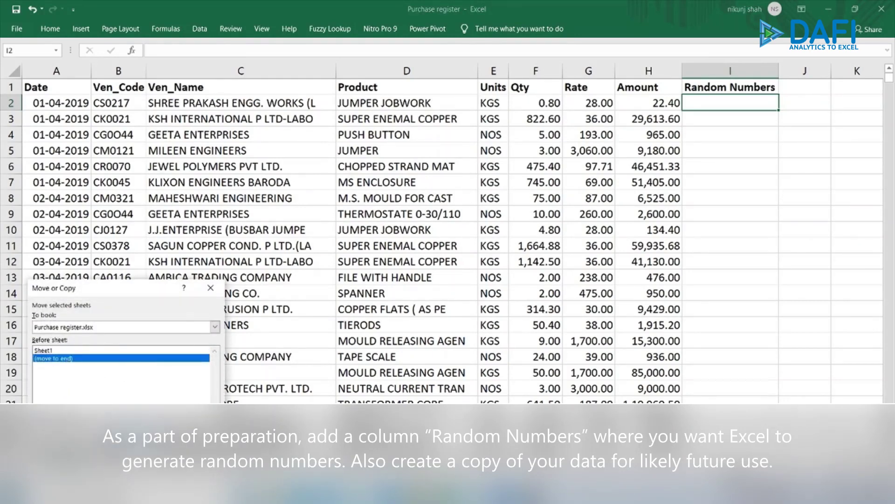
{"action": "left_click", "coordinate": [117, 434]}
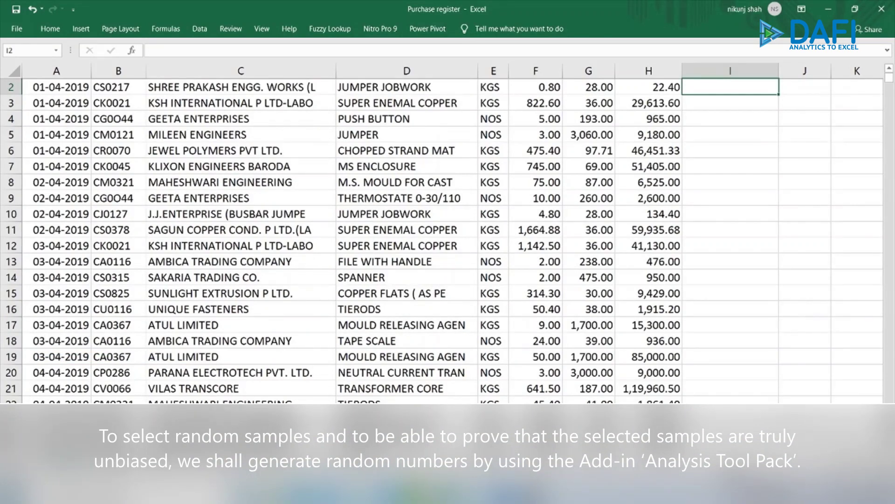
- Open Data Analysis from the Data tab and pick Random Number Generation
{"action": "scroll", "coordinate": [442, 240], "scroll_direction": "up", "scroll_amount": 1}
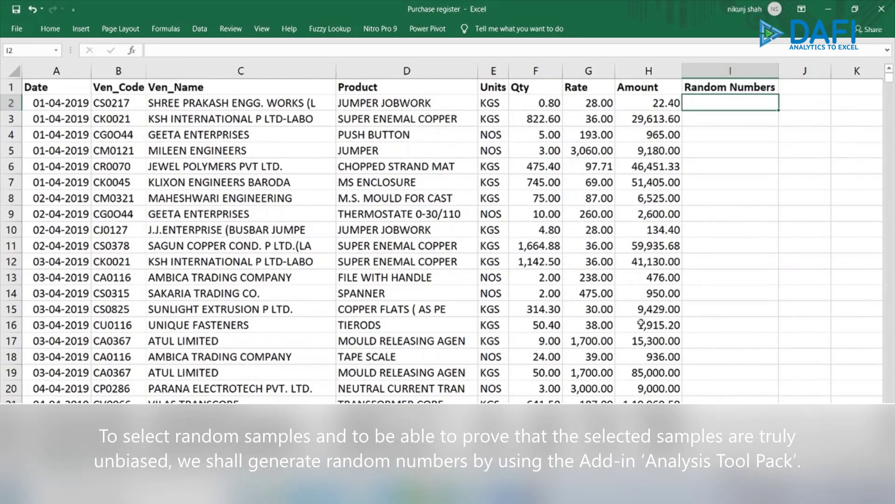
{"action": "left_click", "coordinate": [201, 34]}
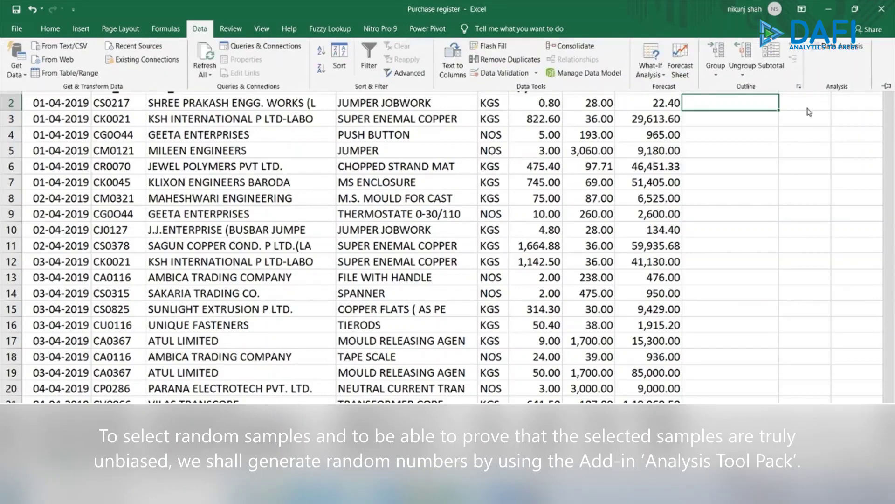
{"action": "left_click", "coordinate": [838, 53]}
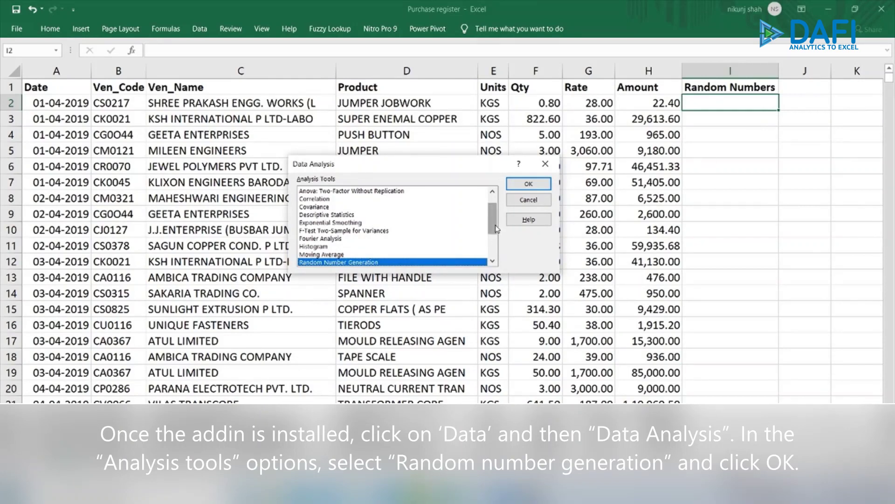
- Open the Random Number Generation settings and choose a Uniform distribution
{"action": "left_click_drag", "start_coordinate": [496, 229], "coordinate": [496, 252]}
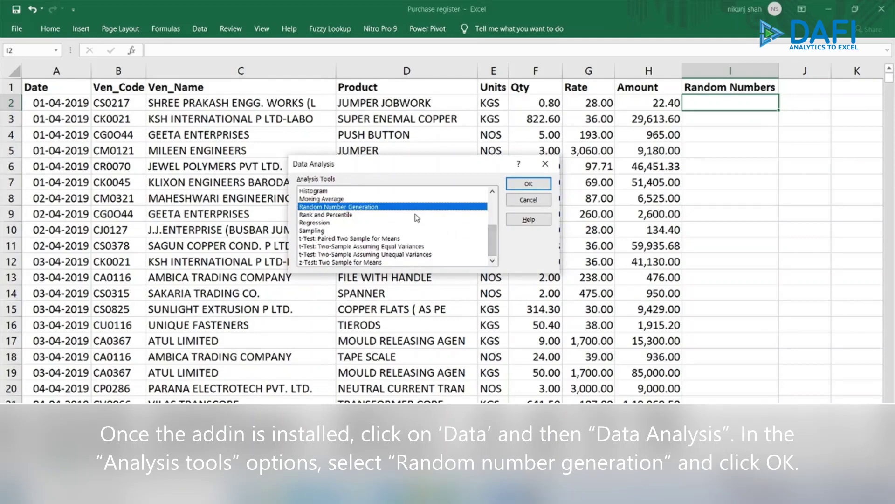
{"action": "left_click", "coordinate": [527, 186]}
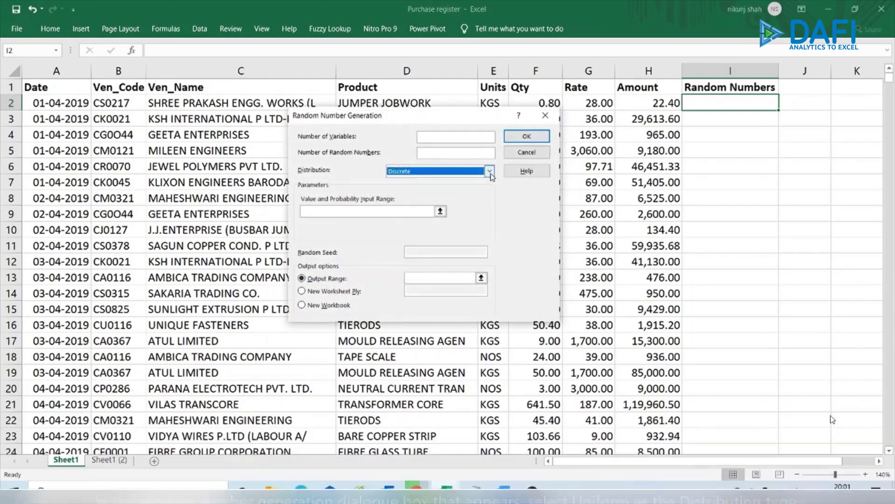
{"action": "left_click", "coordinate": [490, 171]}
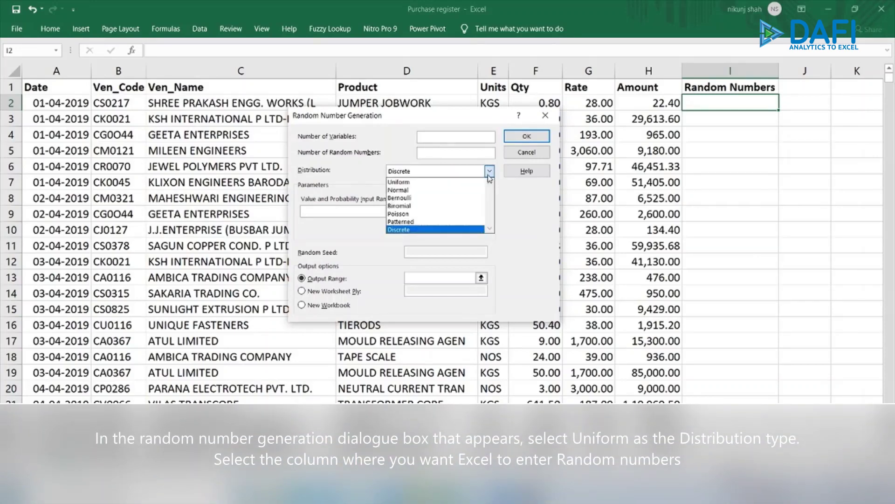
{"action": "left_click", "coordinate": [461, 183]}
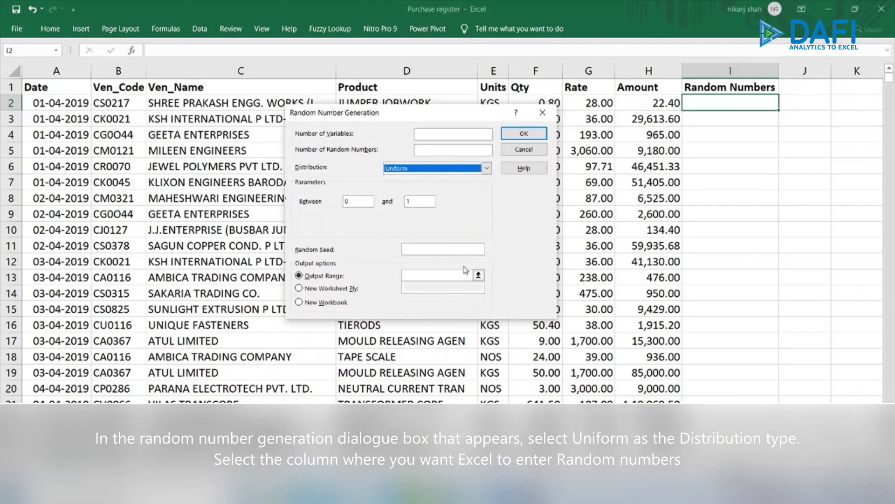
- Set the output range to $I$2:$I$2397, excluding the I1 header
{"action": "left_click", "coordinate": [479, 275]}
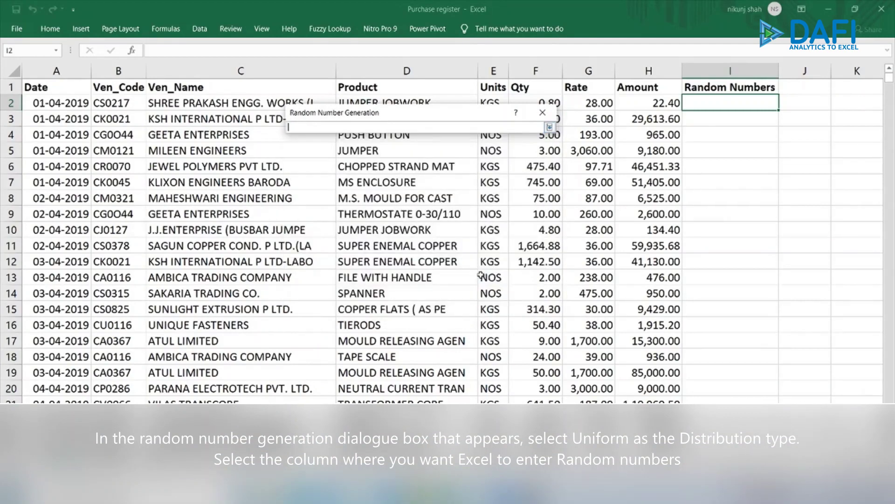
{"action": "left_click", "coordinate": [703, 102]}
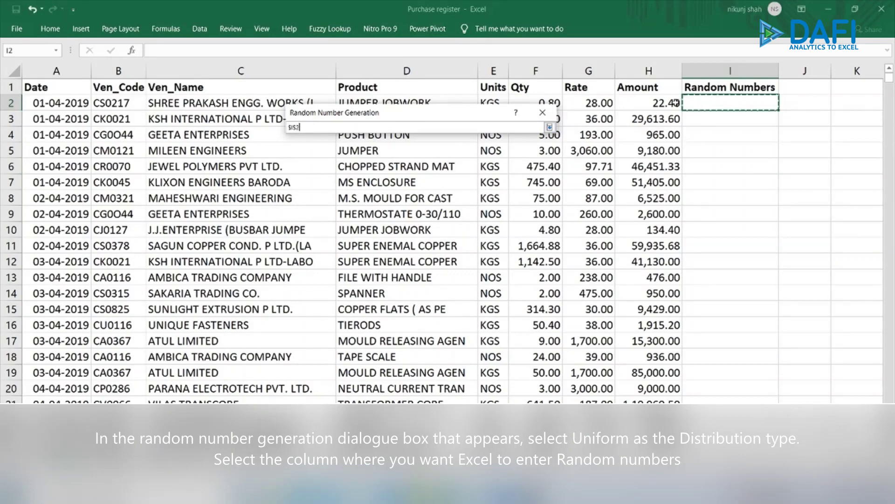
{"action": "left_click", "coordinate": [675, 102]}
{"action": "key", "text": "ctrl+Down"}
{"action": "key", "text": "Right"}
{"action": "key", "text": "ctrl+shift+Up"}
{"action": "key", "text": "shift+Down"}
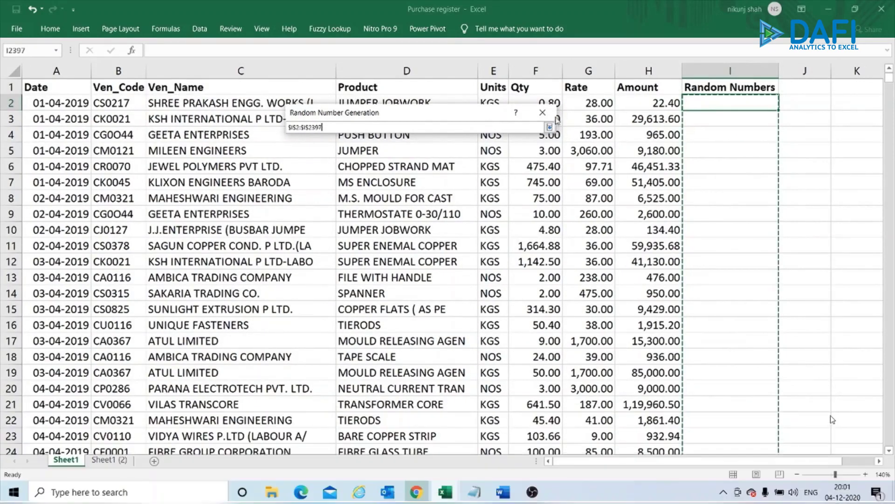
{"action": "left_click", "coordinate": [550, 127]}
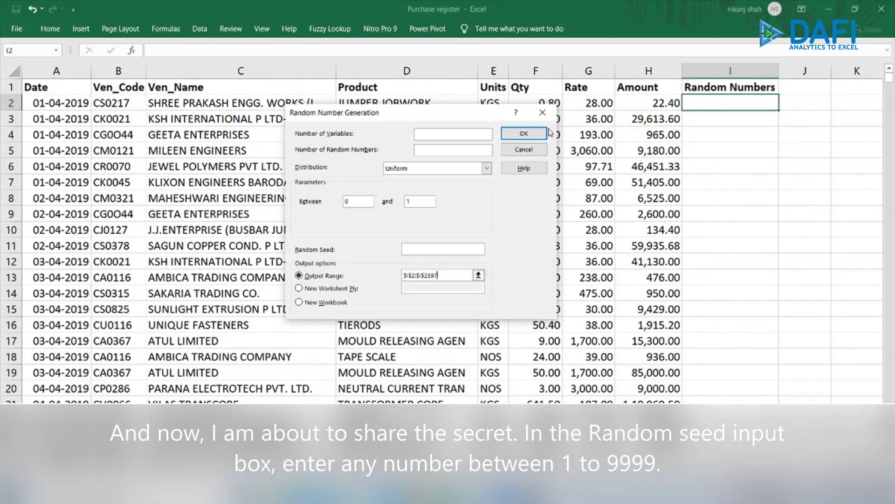
- Enter random seed 9 and generate uniform 0–1 values into I2:I2397
{"action": "left_click", "coordinate": [464, 247]}
{"action": "type", "text": "9"}
{"action": "key", "text": "BackSpace"}
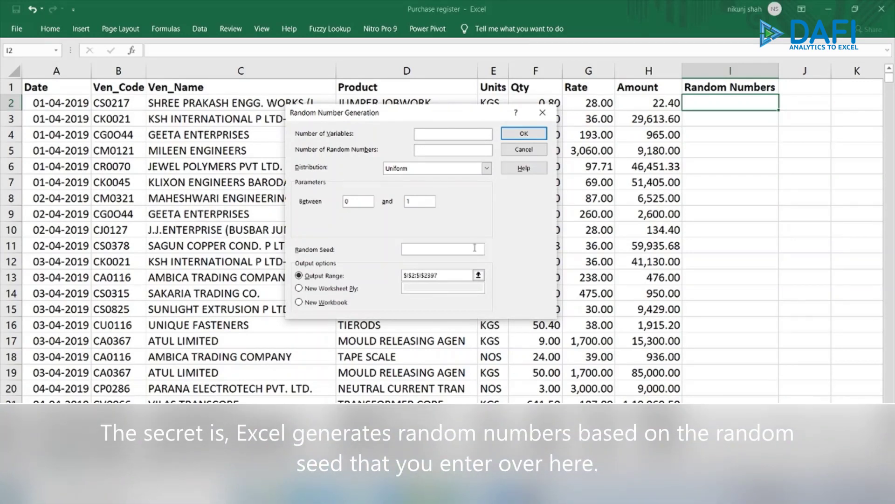
{"action": "type", "text": "9"}
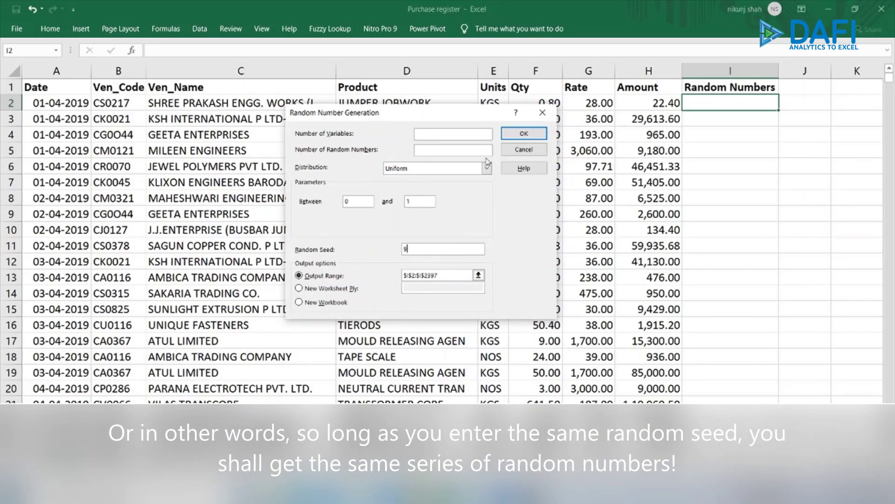
{"action": "left_click", "coordinate": [519, 135]}
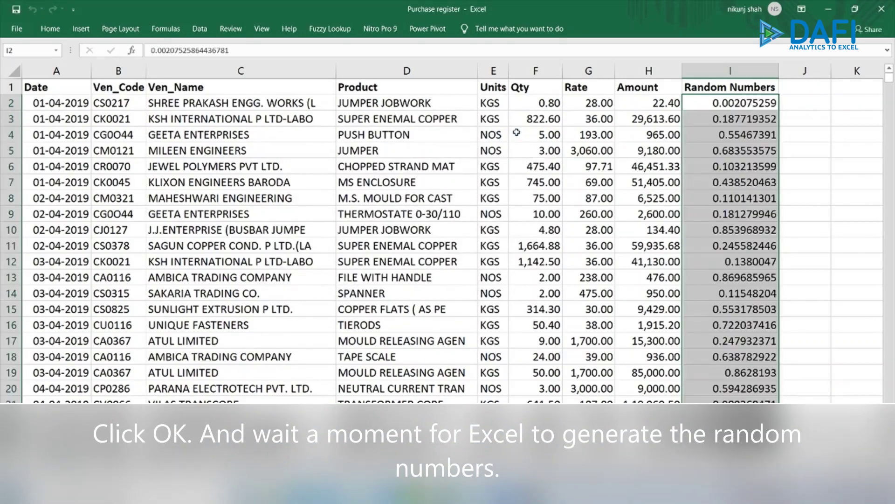
- Sort the entire register by Random Numbers, smallest to largest
{"action": "left_click", "coordinate": [589, 87]}
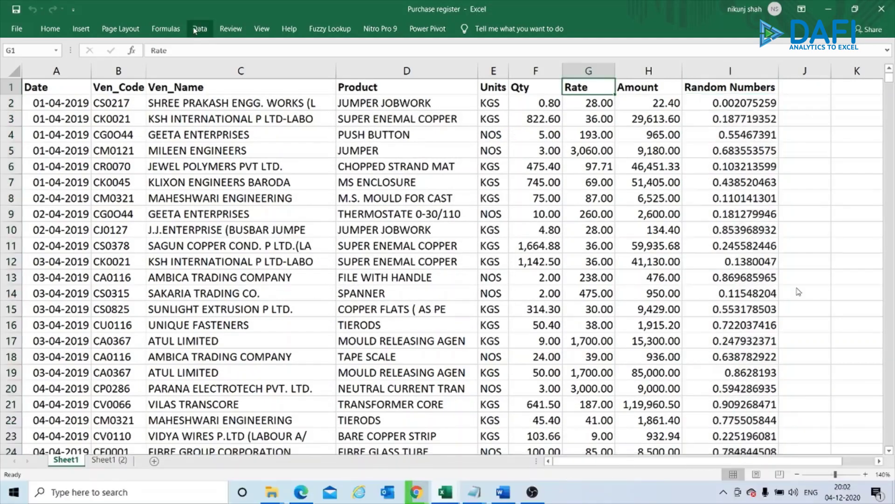
{"action": "left_click", "coordinate": [200, 28]}
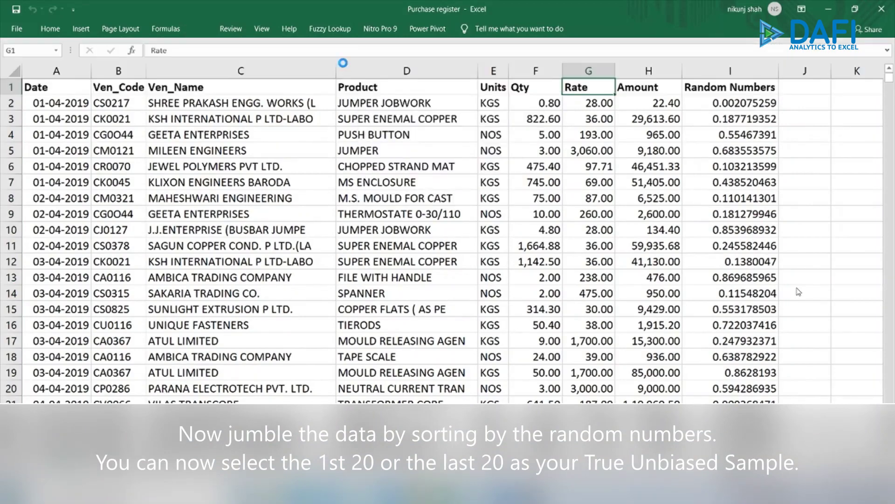
{"action": "key", "text": "ctrl+a"}
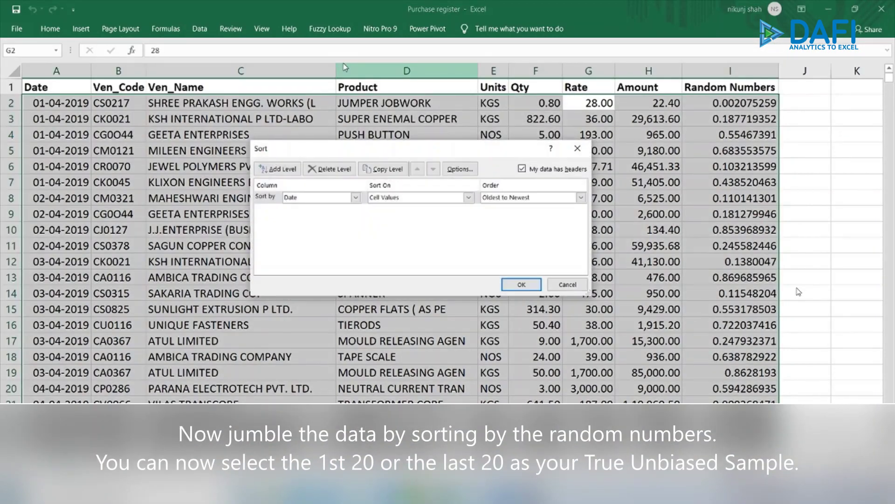
{"action": "left_click", "coordinate": [356, 198]}
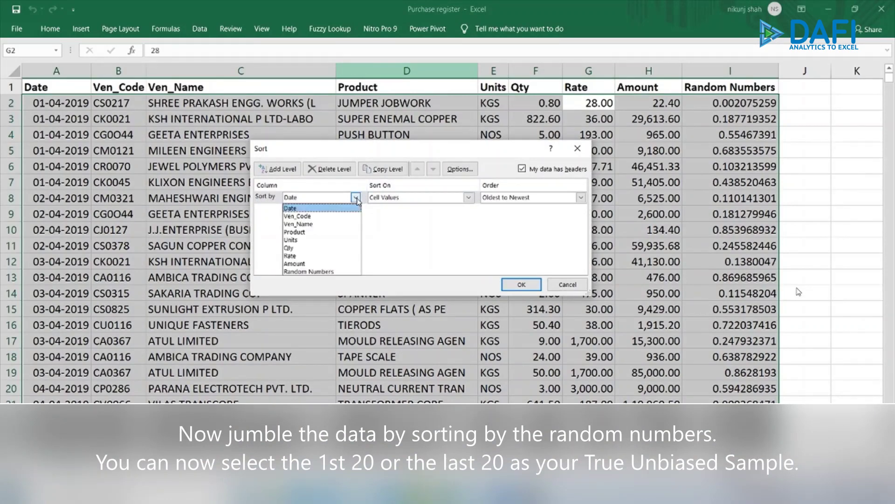
{"action": "left_click", "coordinate": [348, 272]}
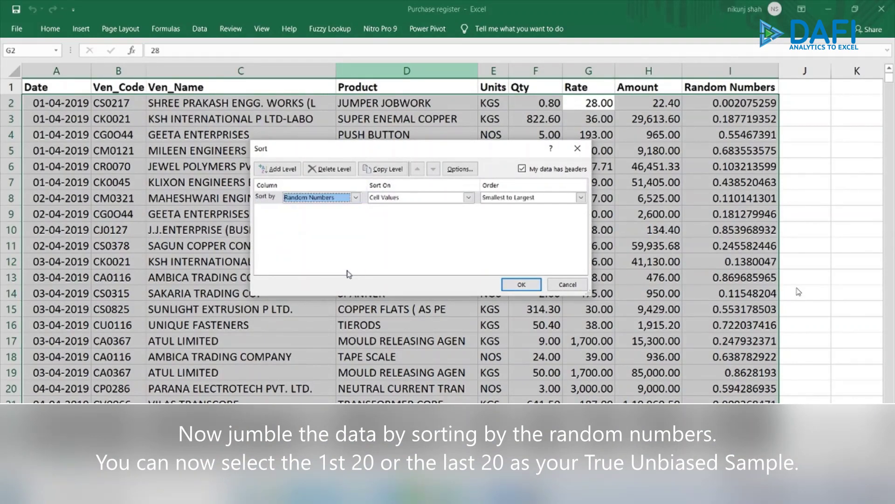
{"action": "left_click", "coordinate": [522, 284]}
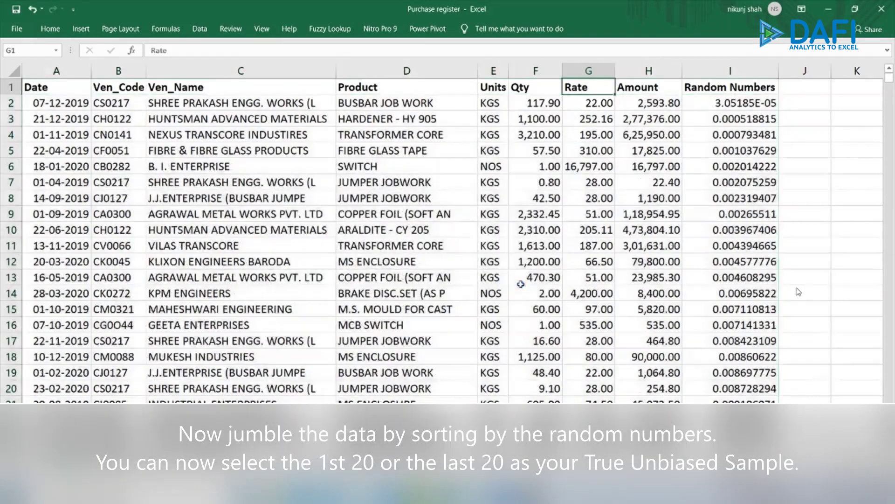
- Copy rows 2–21 across columns A–I and paste them into a new blank sheet
{"action": "left_click", "coordinate": [735, 110]}
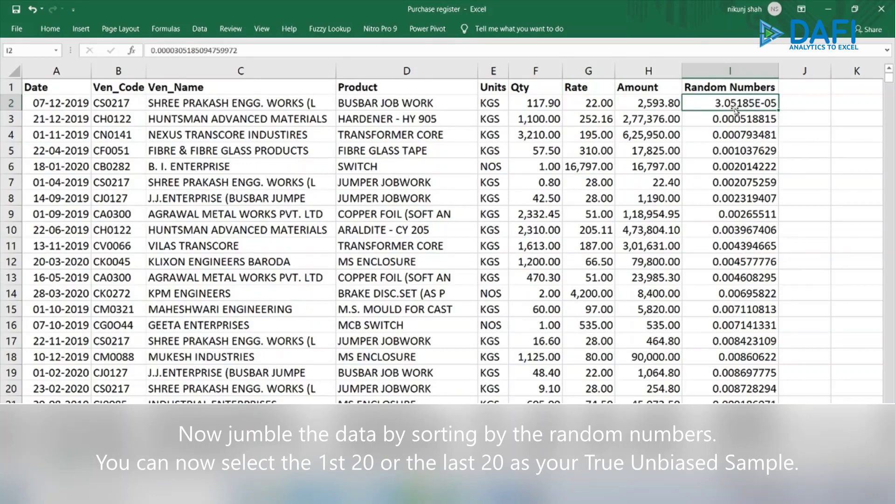
{"action": "key", "text": "shift+Down"}
{"action": "key", "text": "shift+Down"}
{"action": "key", "text": "shift+Down"}
{"action": "key", "text": "shift+Down"}
{"action": "key", "text": "shift+Down"}
{"action": "key", "text": "shift+Down"}
{"action": "key", "text": "shift+Down"}
{"action": "key", "text": "shift+Down"}
{"action": "key", "text": "shift+Down"}
{"action": "key", "text": "shift+Down"}
{"action": "key", "text": "shift+Down"}
{"action": "key", "text": "shift+Down"}
{"action": "key", "text": "shift+Down"}
{"action": "key", "text": "shift+Down"}
{"action": "key", "text": "shift+Down"}
{"action": "key", "text": "shift+Down"}
{"action": "key", "text": "shift+Down"}
{"action": "key", "text": "shift+Down"}
{"action": "key", "text": "shift+Down"}
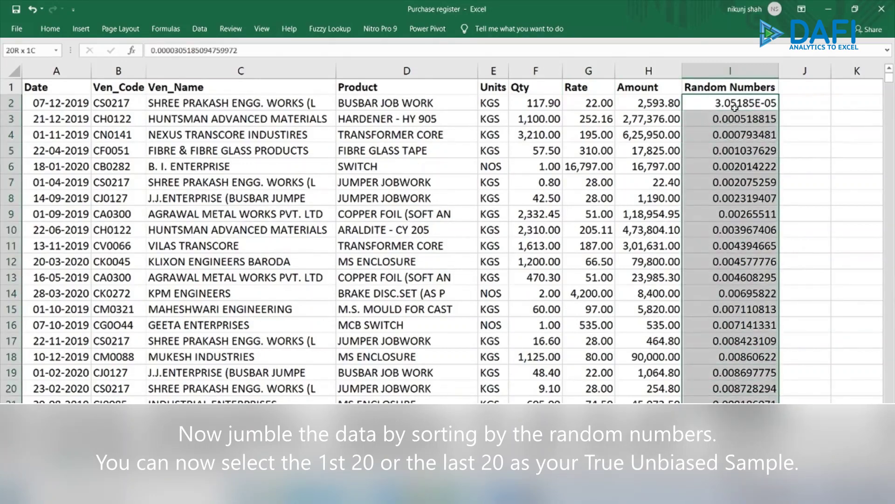
{"action": "key", "text": "shift+Left"}
{"action": "key", "text": "shift+Left"}
{"action": "key", "text": "shift+Left"}
{"action": "key", "text": "shift+Left"}
{"action": "key", "text": "shift+Left"}
{"action": "key", "text": "shift+Left"}
{"action": "key", "text": "shift+Left"}
{"action": "key", "text": "shift+Left"}
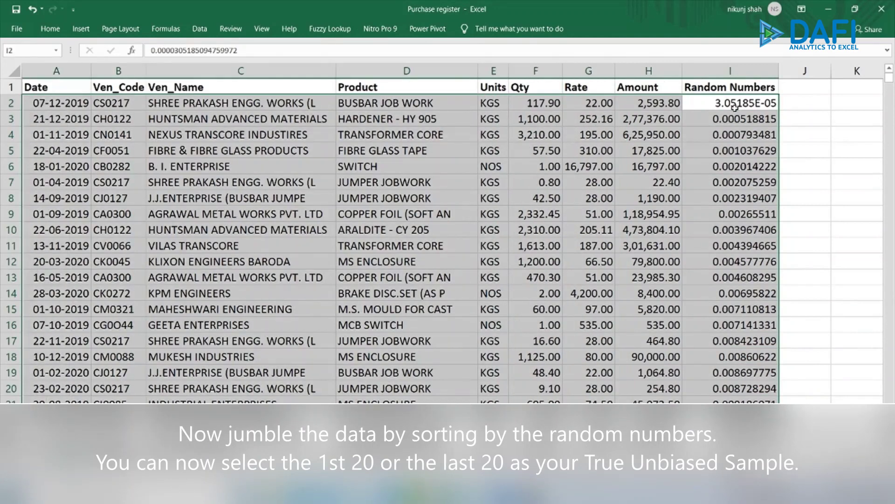
{"action": "key", "text": "ctrl+c"}
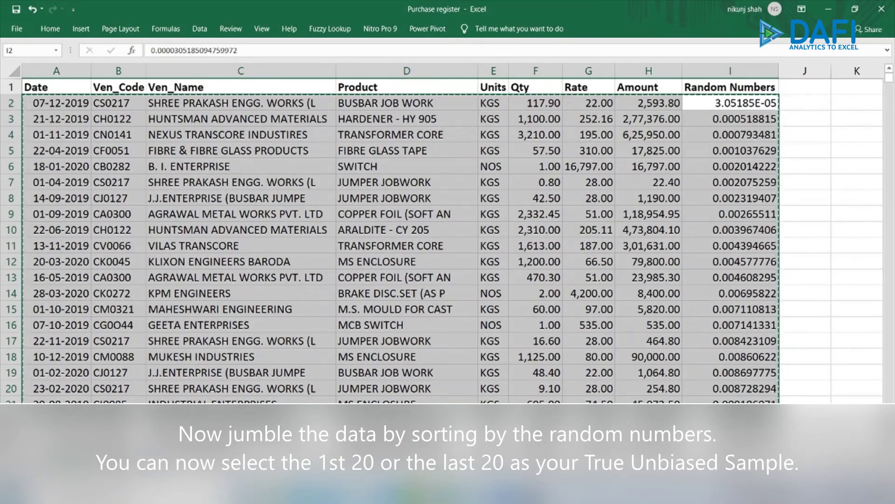
{"action": "key", "text": "shift+F11"}
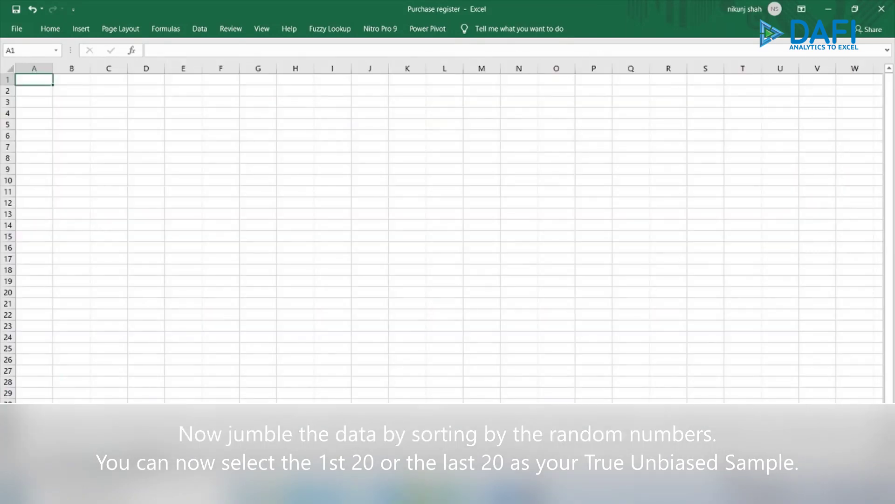
{"action": "key", "text": "ctrl+v"}
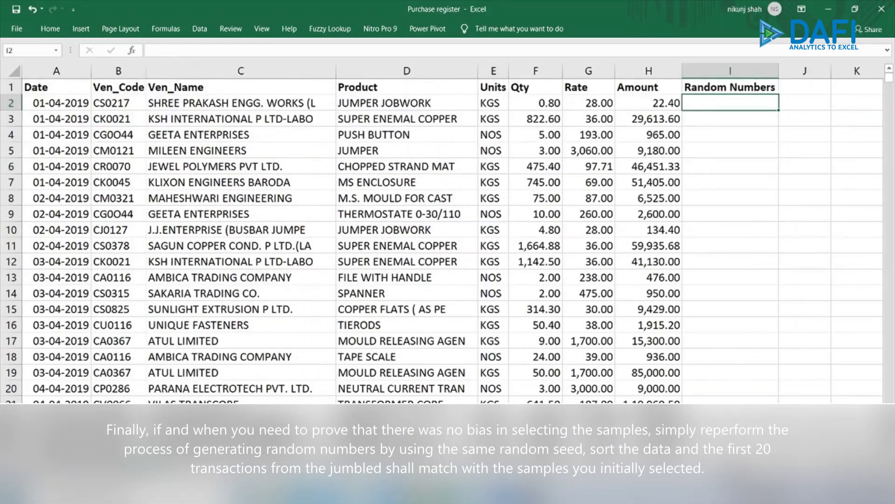
- Rerun Random Number Generation with seed 9 on the unsorted register copy
{"action": "left_click", "coordinate": [197, 37]}
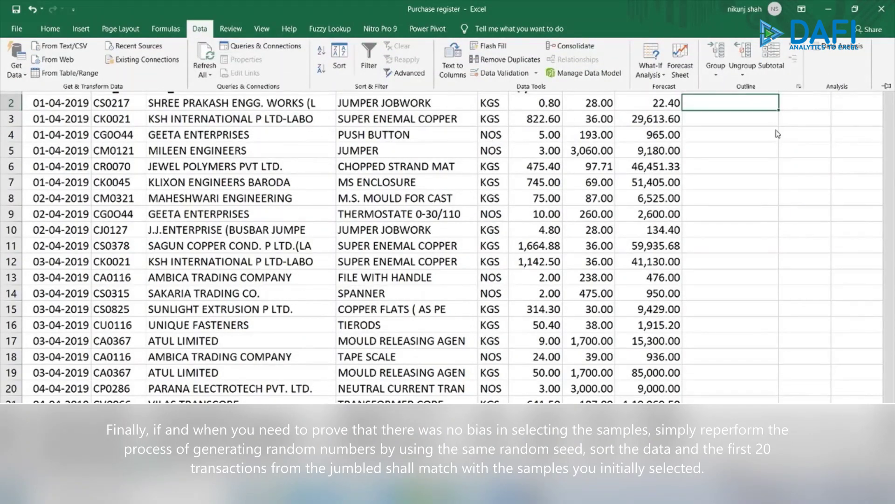
{"action": "left_click", "coordinate": [848, 46]}
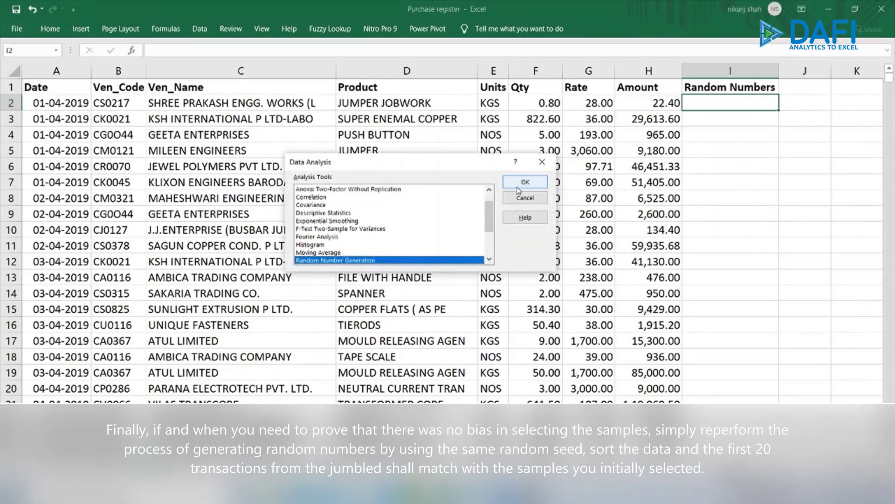
{"action": "left_click", "coordinate": [518, 185]}
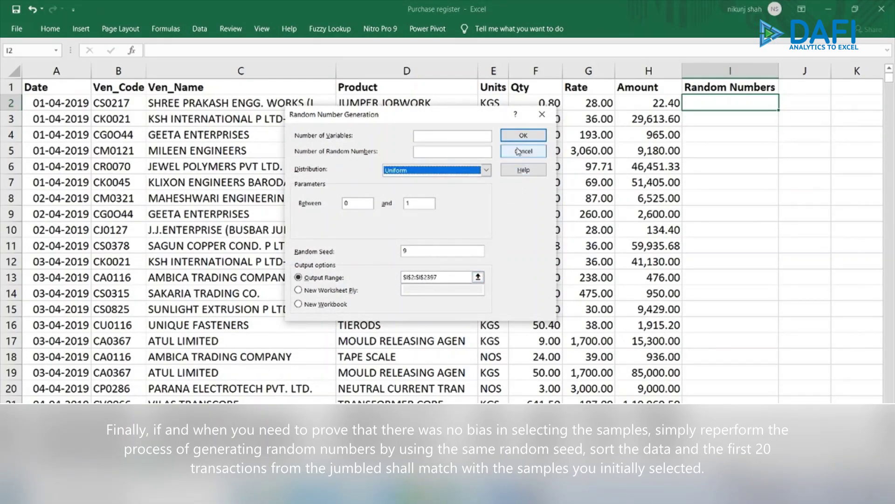
{"action": "left_click", "coordinate": [524, 135]}
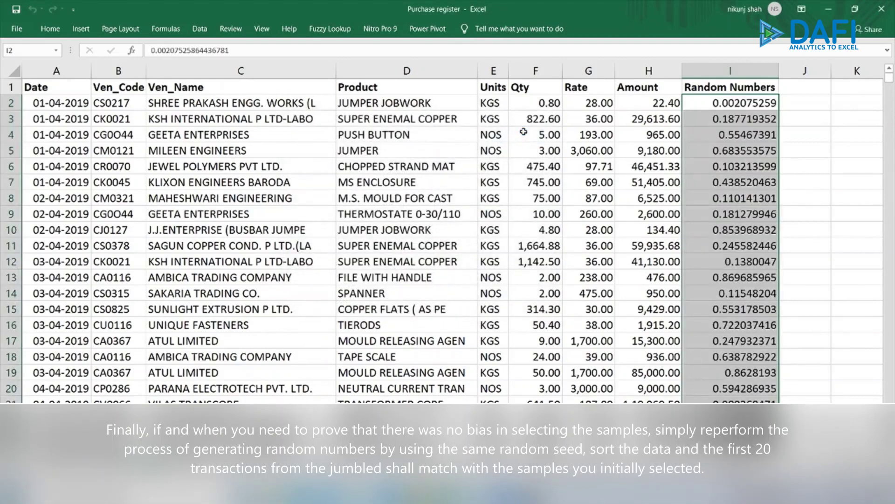
{"action": "left_click", "coordinate": [761, 102]}
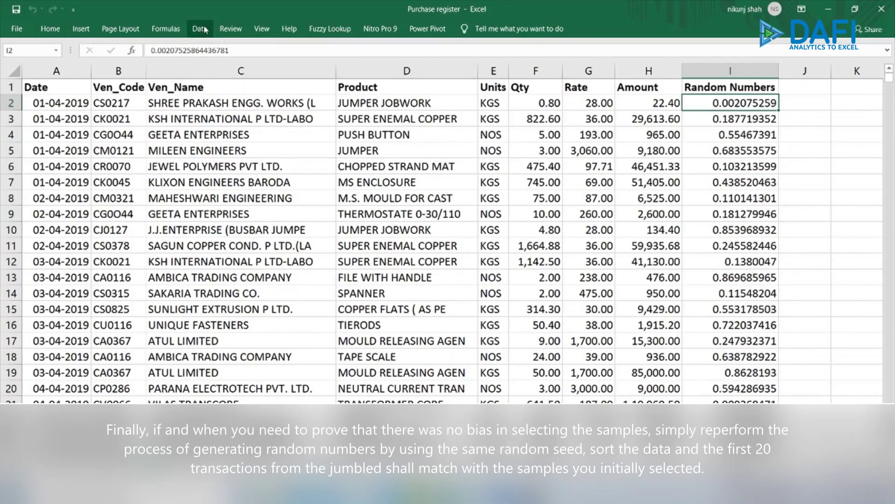